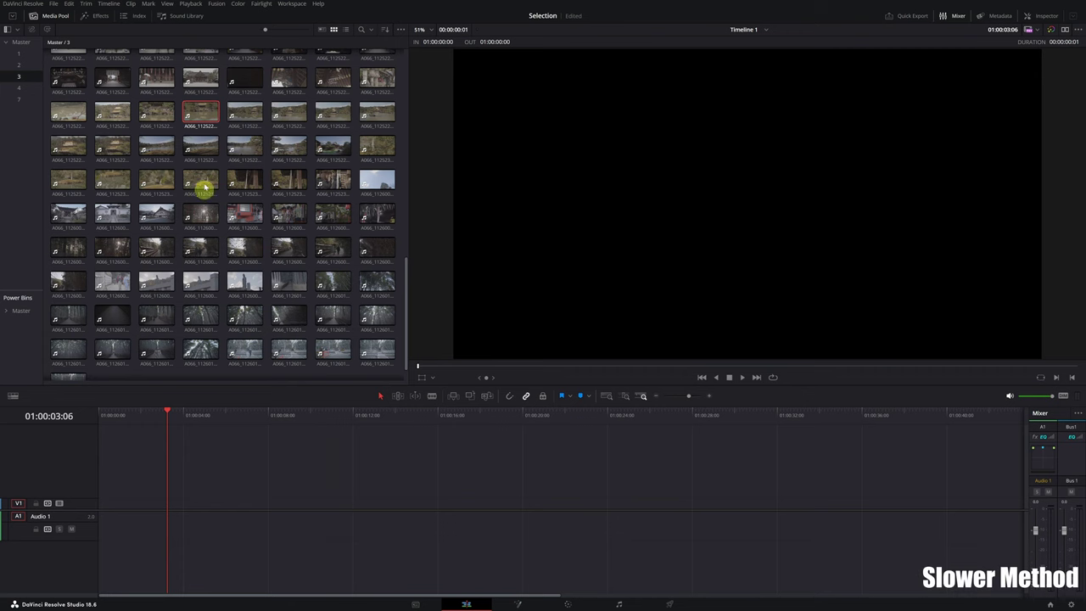
Mark in and out points on the first Golden Pavilion clip and place it at the timeline start
{"action": "left_click", "coordinate": [200, 113]}
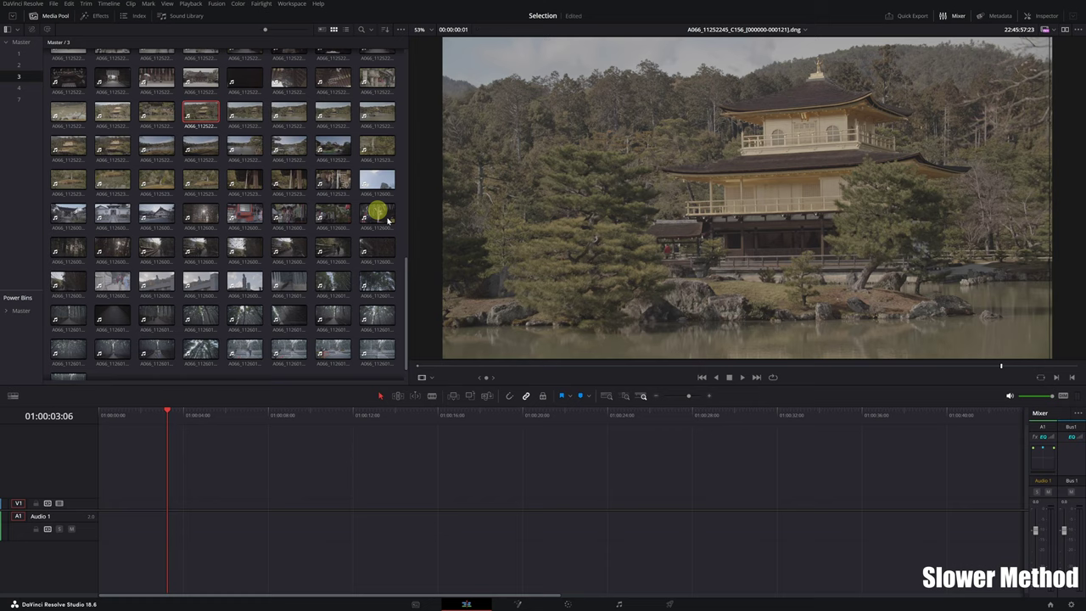
{"action": "left_click", "coordinate": [492, 366]}
{"action": "left_click_drag", "start_coordinate": [492, 366], "coordinate": [516, 366]}
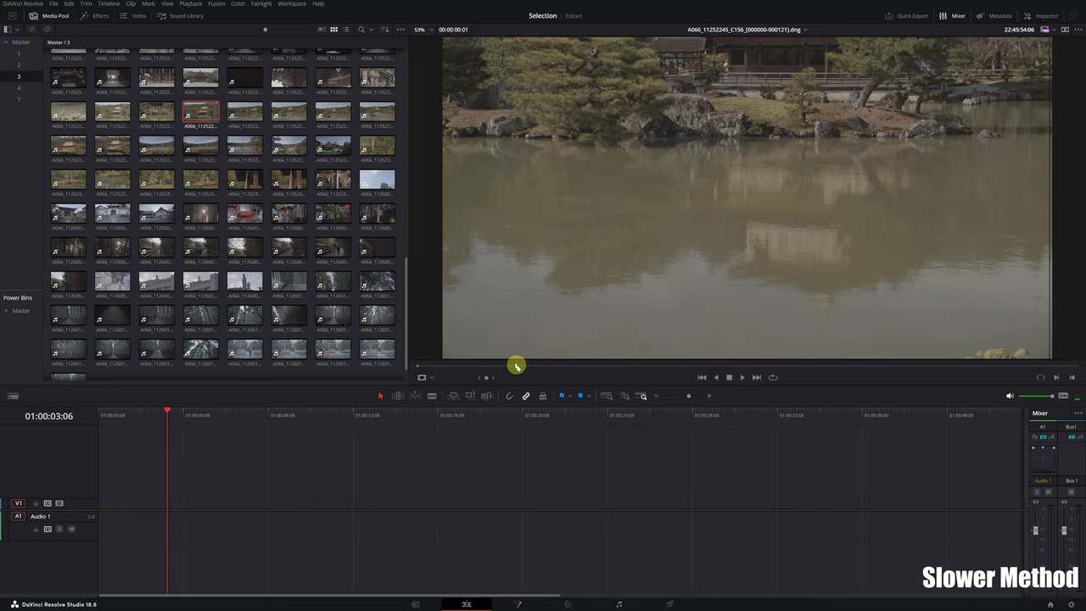
{"action": "left_click", "coordinate": [1056, 378]}
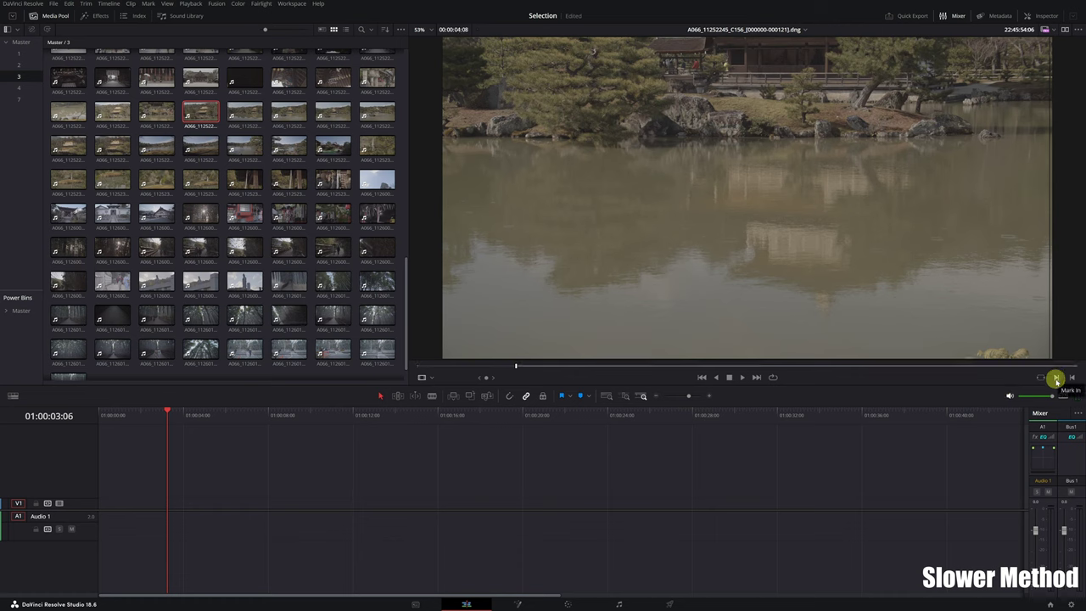
{"action": "left_click", "coordinate": [518, 367]}
{"action": "left_click_drag", "start_coordinate": [516, 367], "coordinate": [992, 365]}
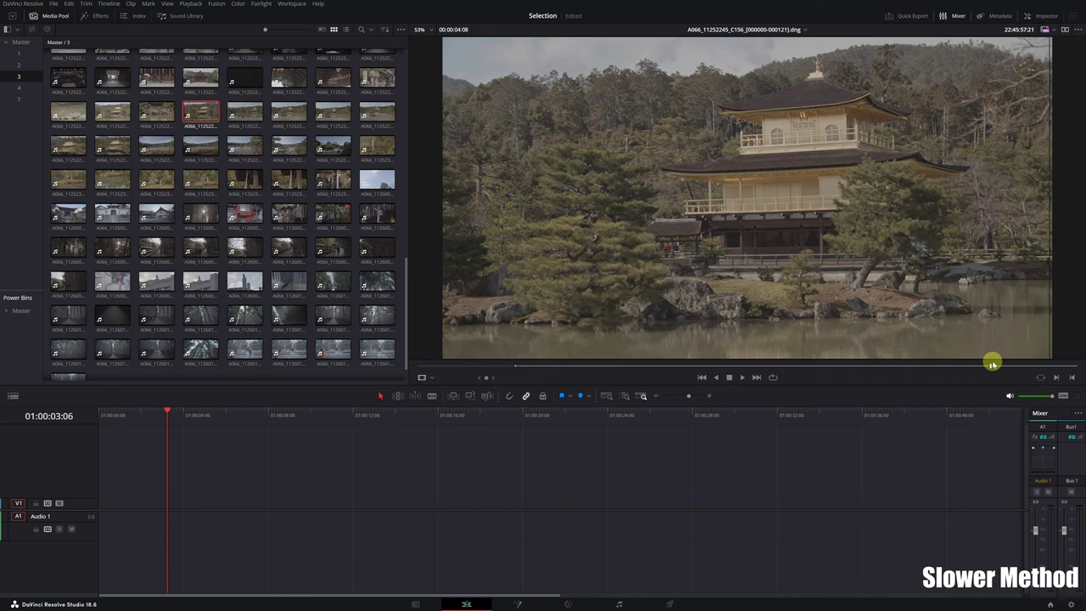
{"action": "left_click", "coordinate": [1073, 381]}
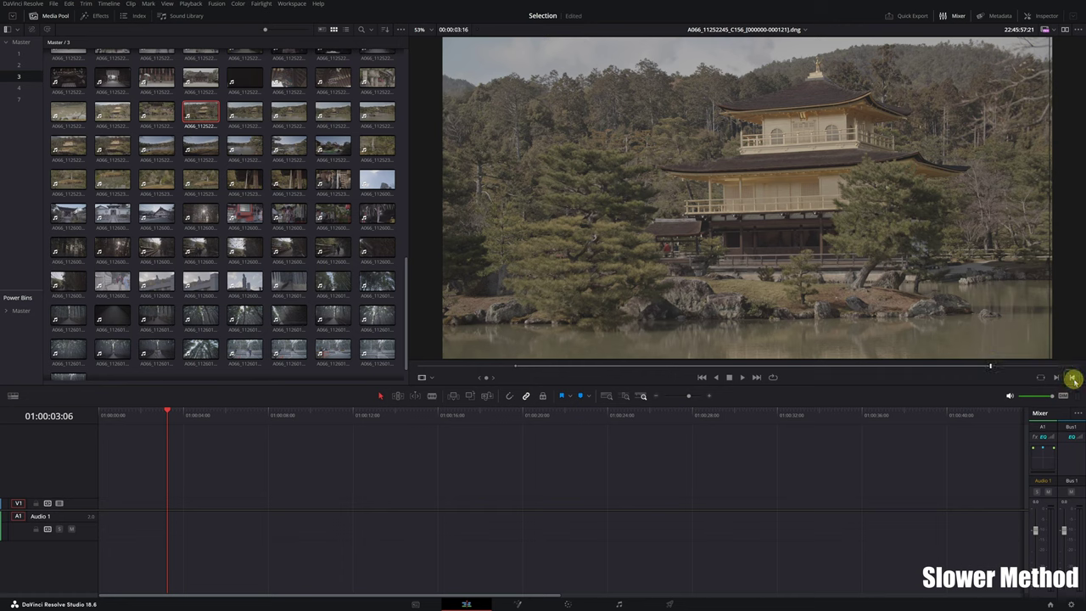
{"action": "left_click", "coordinate": [733, 238]}
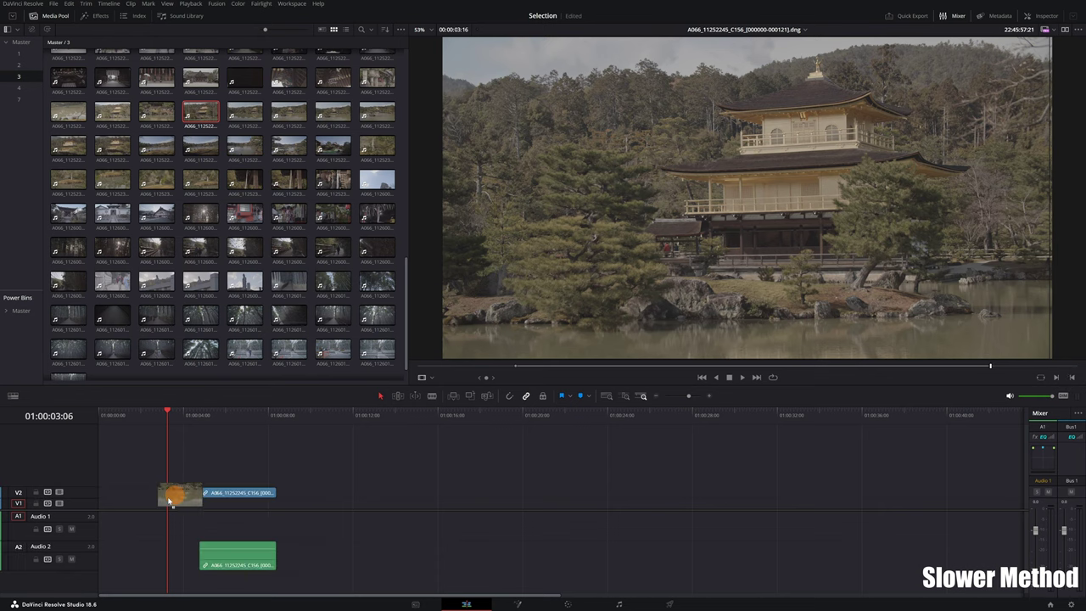
{"action": "left_click_drag", "start_coordinate": [733, 239], "coordinate": [123, 505]}
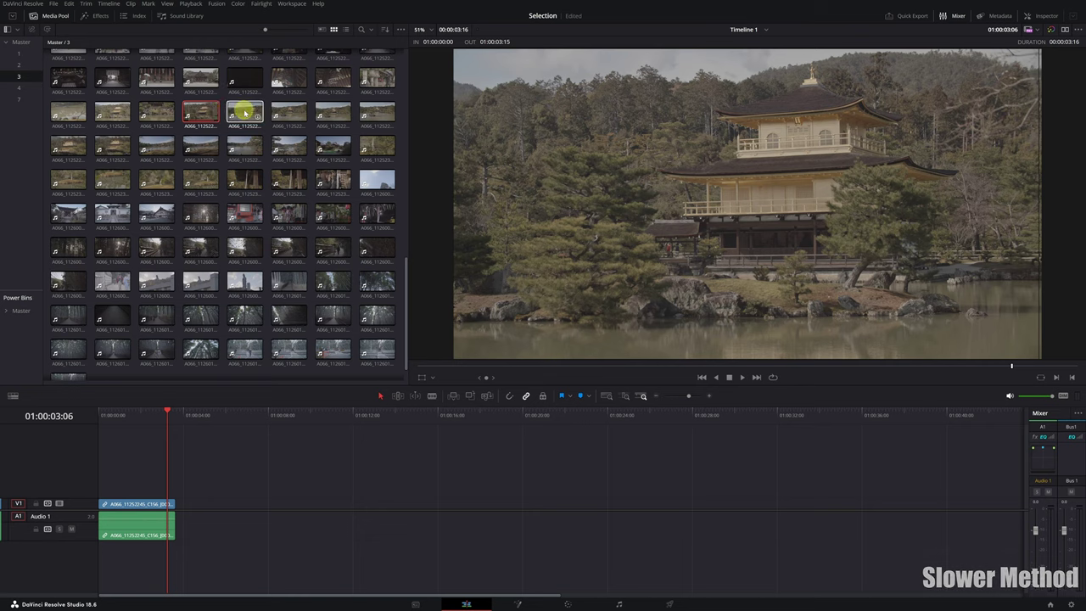
Set an out point on the second pavilion clip and add it right after the first
{"action": "double_click", "coordinate": [244, 111]}
{"action": "left_click_drag", "start_coordinate": [449, 368], "coordinate": [932, 366]}
{"action": "left_click", "coordinate": [1059, 375]}
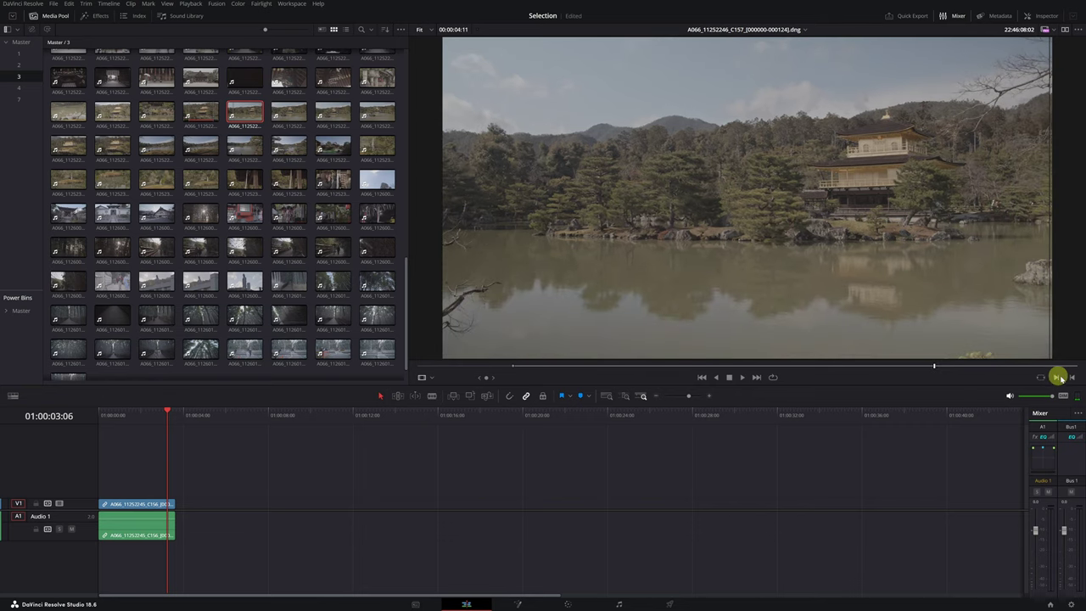
{"action": "mouse_move", "coordinate": [745, 348]}
{"action": "left_mouse_down"}
{"action": "mouse_move", "coordinate": [209, 500]}
{"action": "mouse_move", "coordinate": [174, 521]}
{"action": "left_mouse_up"}
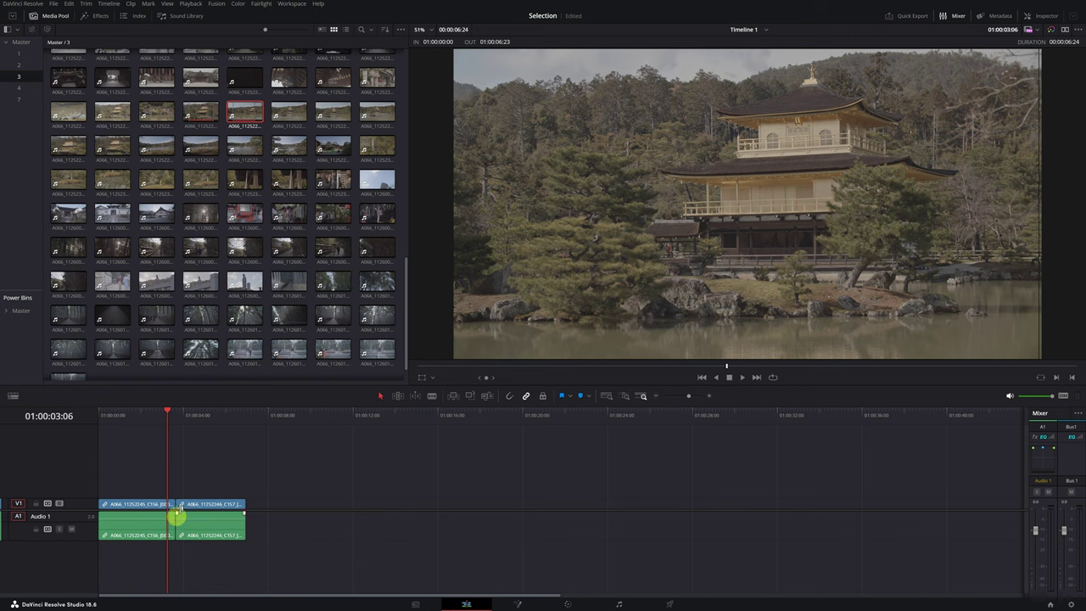
Open bin 7 and load the deer clip into the source viewer
{"action": "mouse_move", "coordinate": [407, 294]}
{"action": "left_mouse_down"}
{"action": "mouse_move", "coordinate": [407, 77]}
{"action": "mouse_move", "coordinate": [407, 285]}
{"action": "left_mouse_up"}
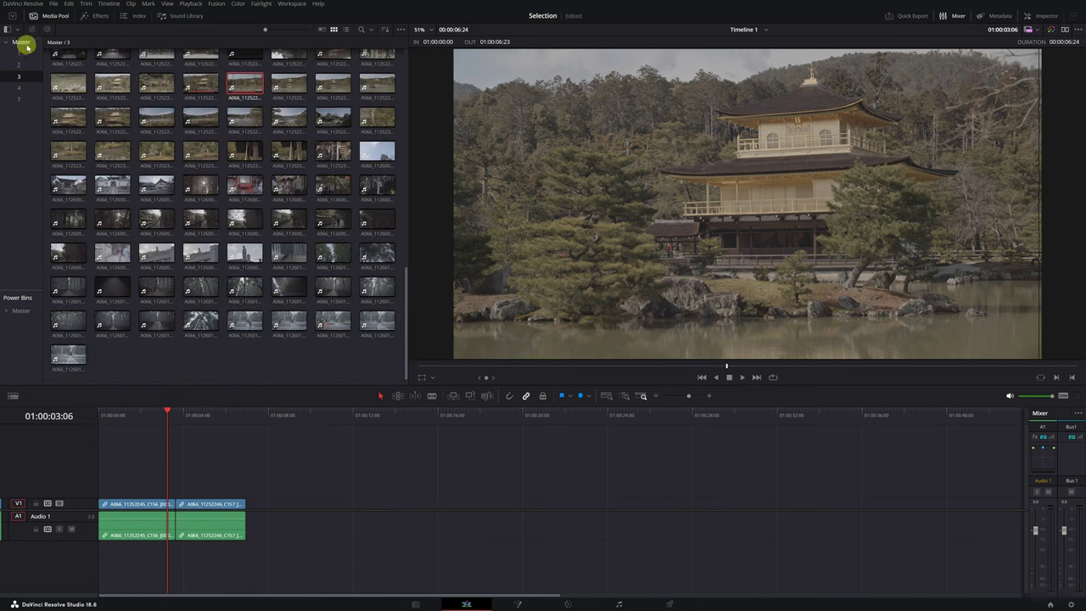
{"action": "left_click", "coordinate": [19, 99]}
{"action": "mouse_move", "coordinate": [405, 246]}
{"action": "left_mouse_down"}
{"action": "mouse_move", "coordinate": [405, 90]}
{"action": "mouse_move", "coordinate": [406, 309]}
{"action": "left_mouse_up"}
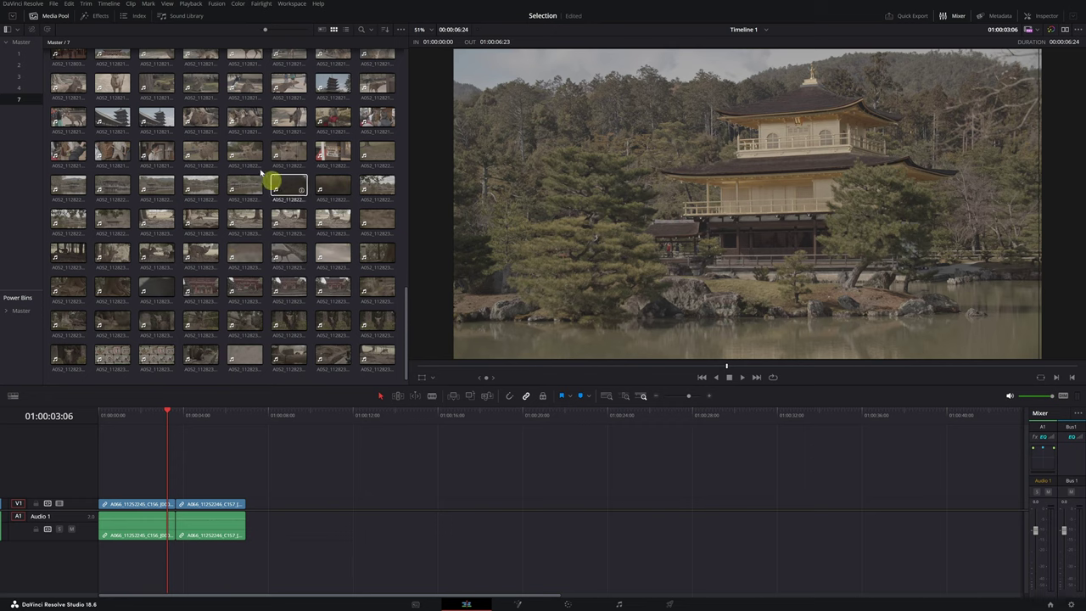
{"action": "left_click", "coordinate": [201, 118]}
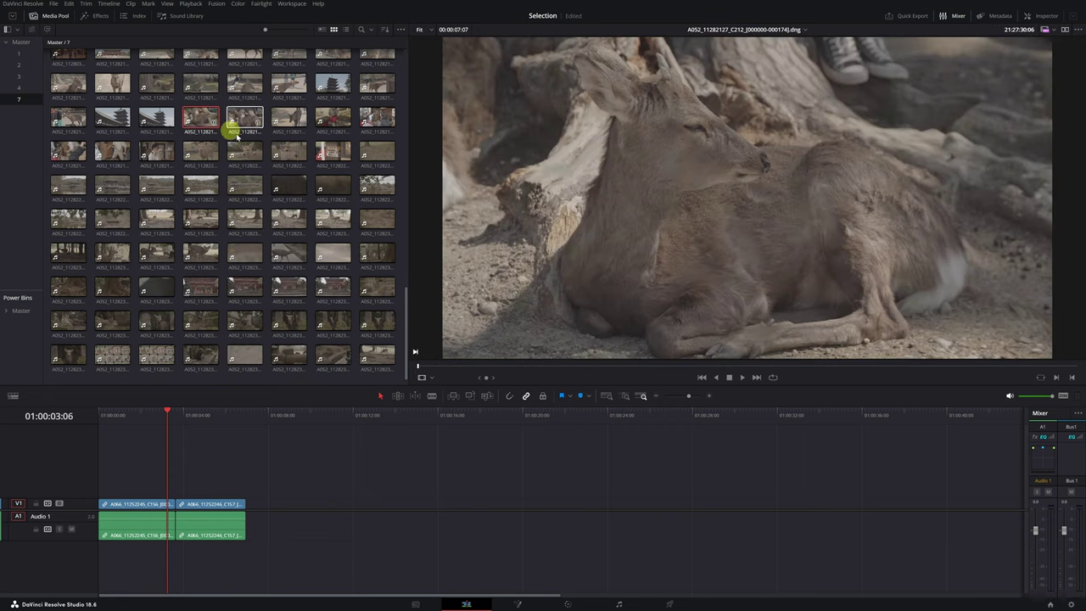
Mark in and out points on the deer clip and add it after the pavilion clips
{"action": "left_click", "coordinate": [1057, 377]}
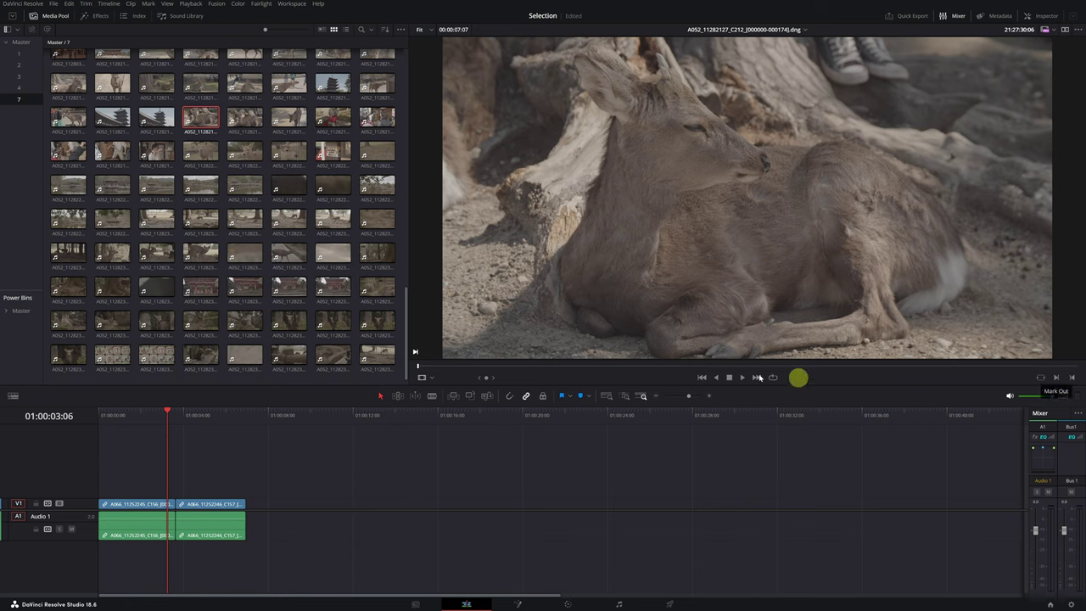
{"action": "key", "text": "i"}
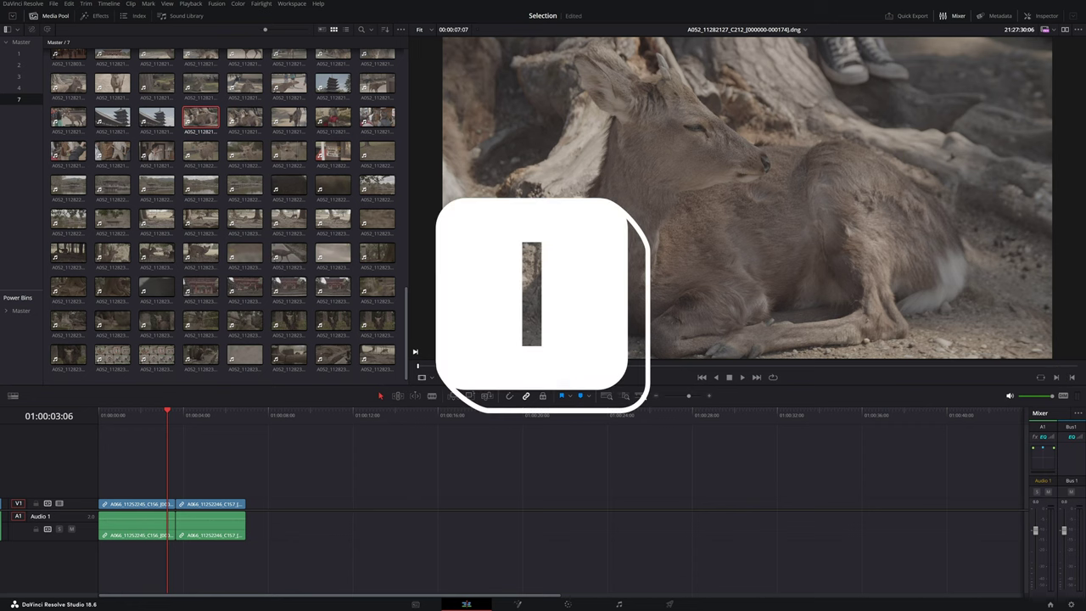
{"action": "key", "text": "o"}
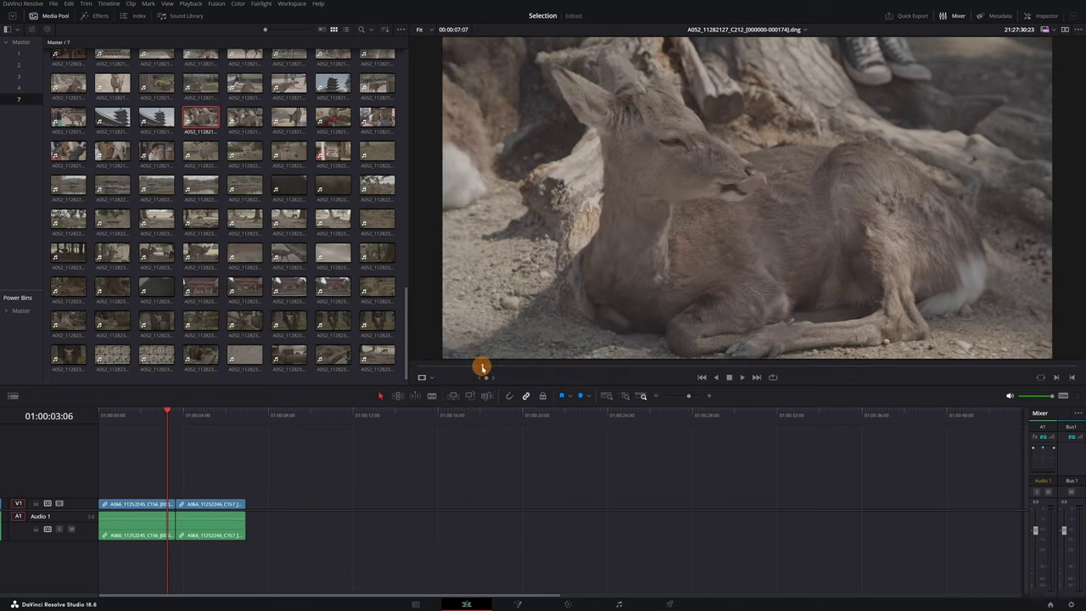
{"action": "key", "text": "i"}
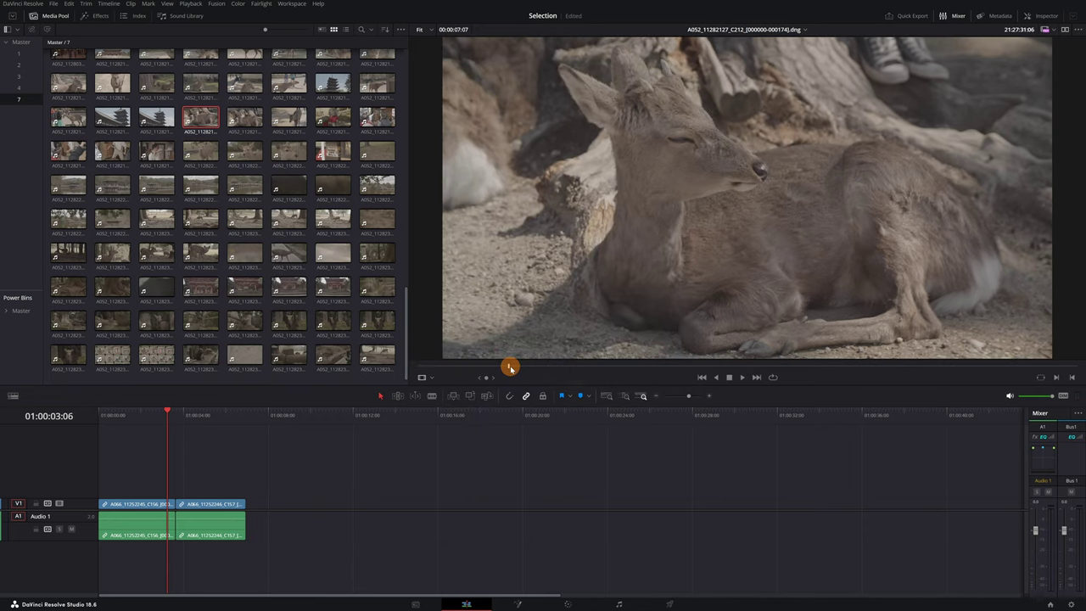
{"action": "left_click_drag", "start_coordinate": [509, 368], "coordinate": [949, 351]}
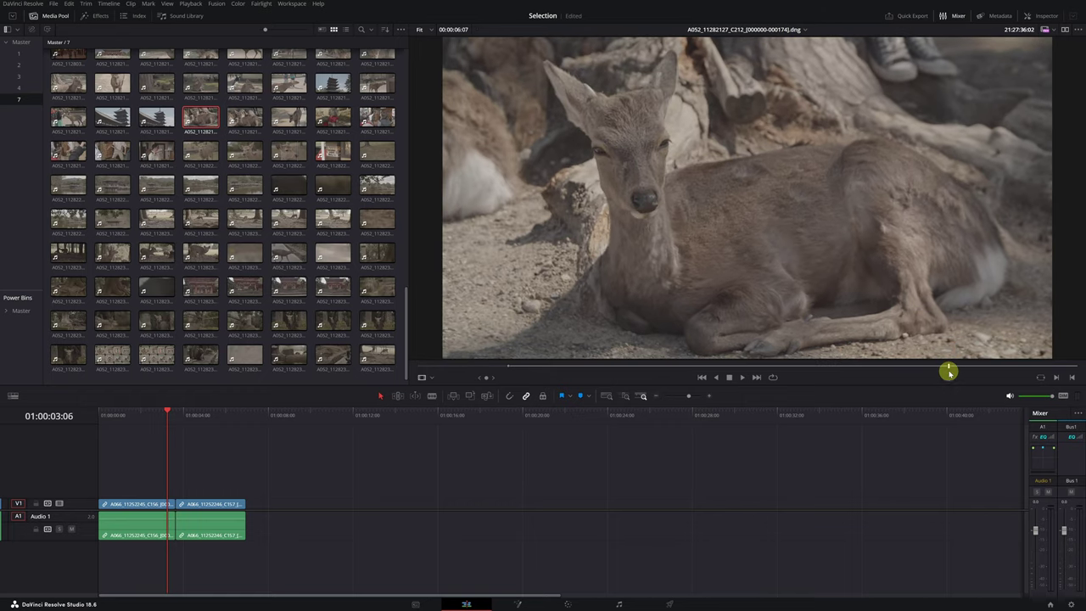
{"action": "key", "text": "o"}
{"action": "left_click_drag", "start_coordinate": [716, 305], "coordinate": [247, 513]}
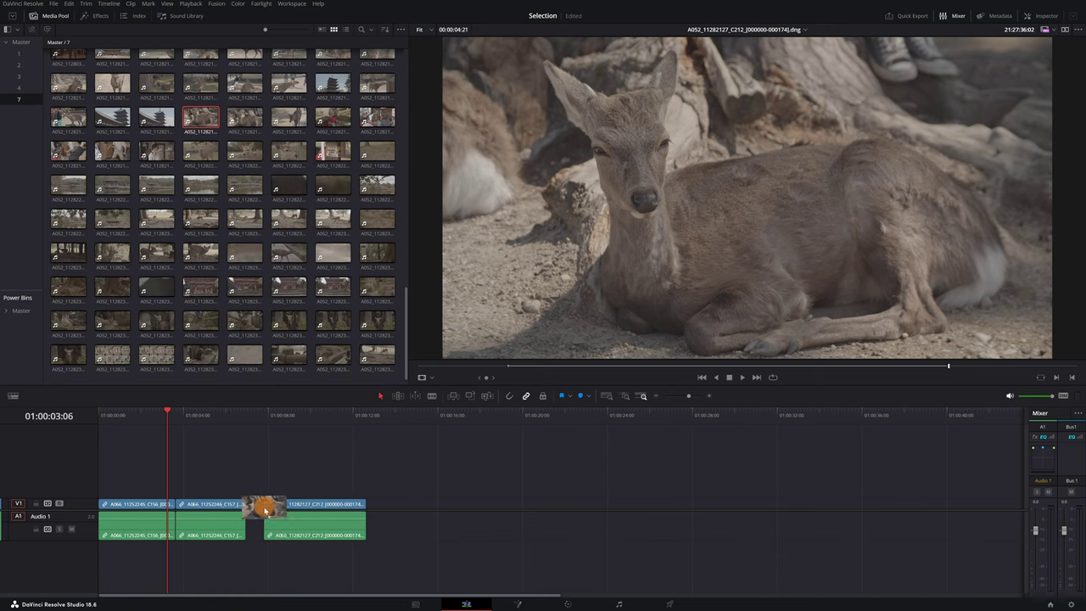
{"action": "left_click_drag", "start_coordinate": [274, 416], "coordinate": [332, 418]}
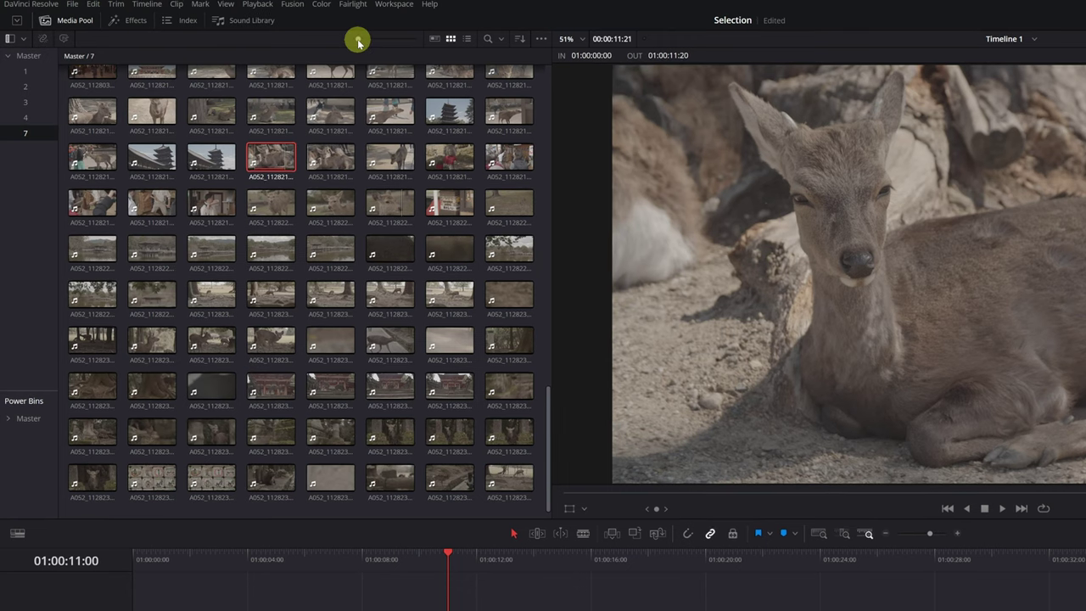
Enlarge the bin 7 thumbnails with the size slider and widen the Media Pool panel
{"action": "left_click_drag", "start_coordinate": [358, 43], "coordinate": [408, 42]}
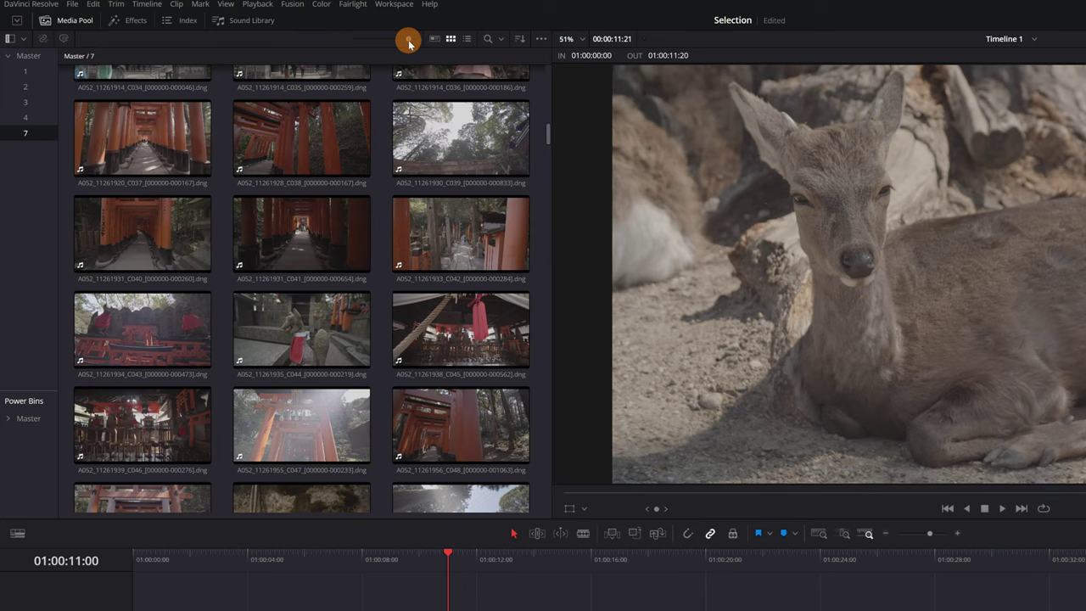
{"action": "left_click_drag", "start_coordinate": [408, 43], "coordinate": [412, 42]}
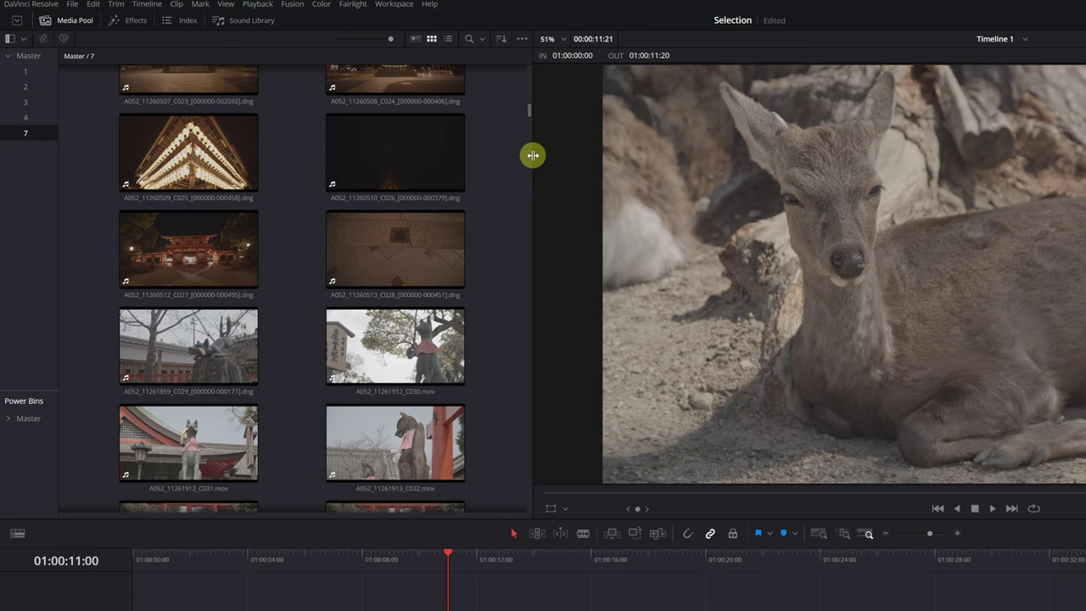
{"action": "mouse_move", "coordinate": [533, 155]}
{"action": "left_mouse_down"}
{"action": "mouse_move", "coordinate": [553, 154]}
{"action": "mouse_move", "coordinate": [538, 320]}
{"action": "mouse_move", "coordinate": [402, 367]}
{"action": "left_mouse_up"}
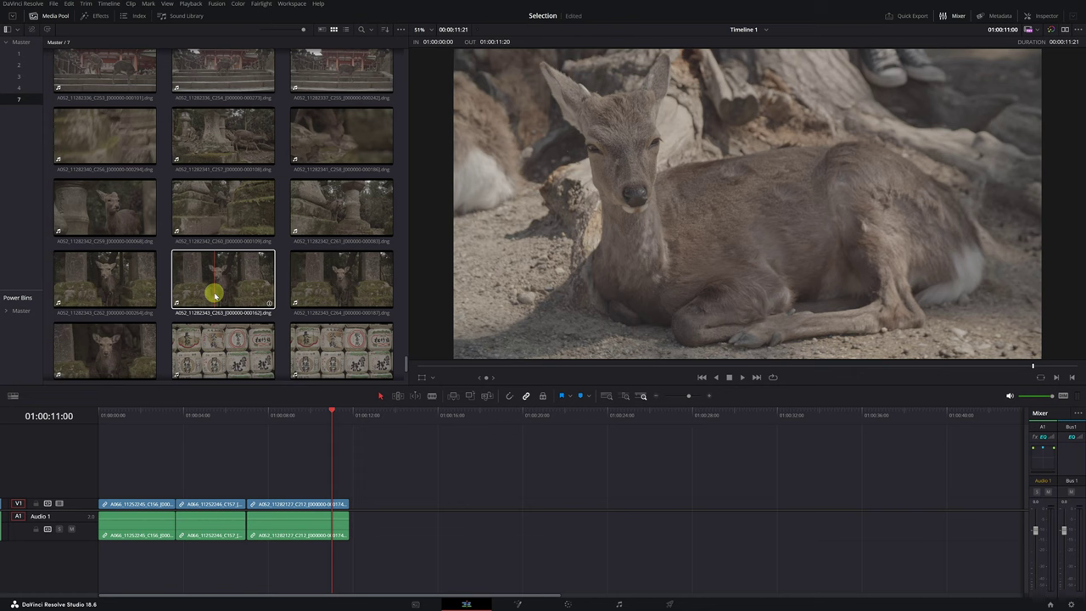
Preview the C263 deer clip and turn on Live Media Preview in the viewer options
{"action": "left_click", "coordinate": [214, 293]}
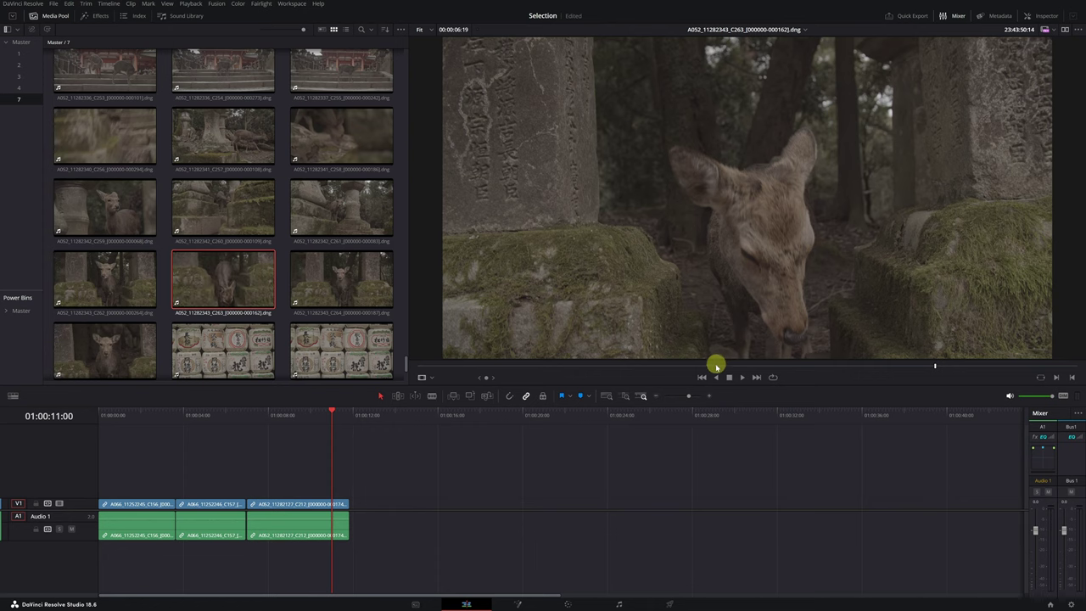
{"action": "left_click", "coordinate": [734, 364]}
{"action": "left_click_drag", "start_coordinate": [734, 364], "coordinate": [692, 363]}
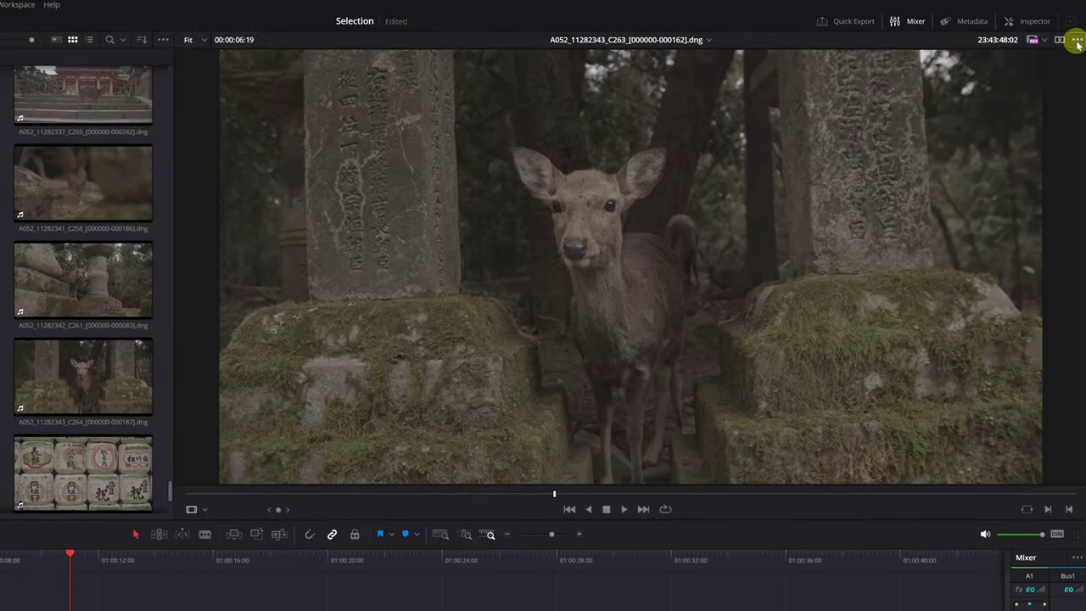
{"action": "left_click", "coordinate": [1077, 41]}
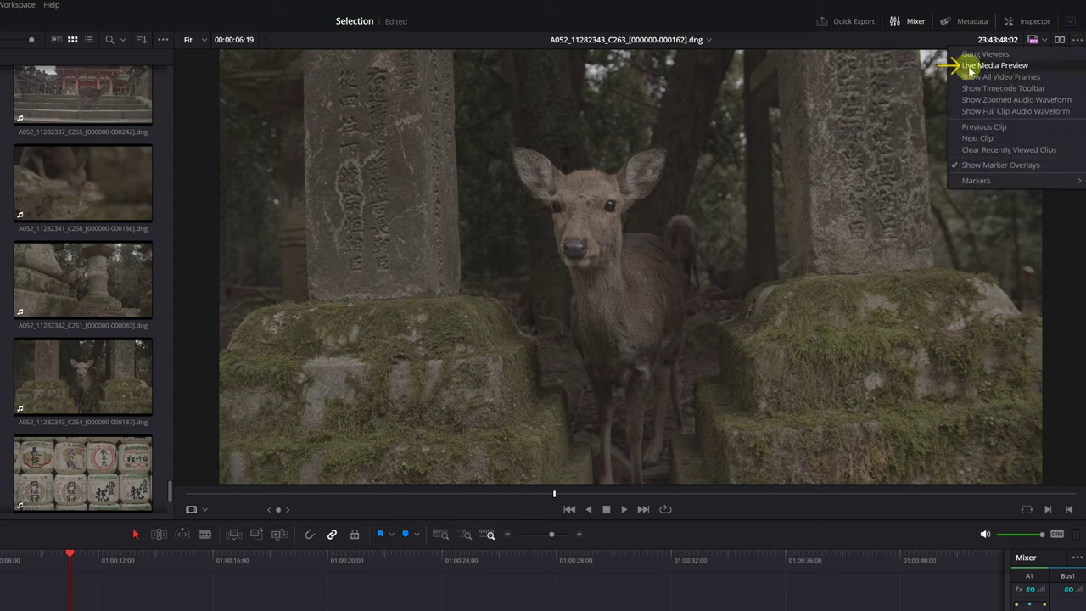
{"action": "left_click", "coordinate": [1021, 68]}
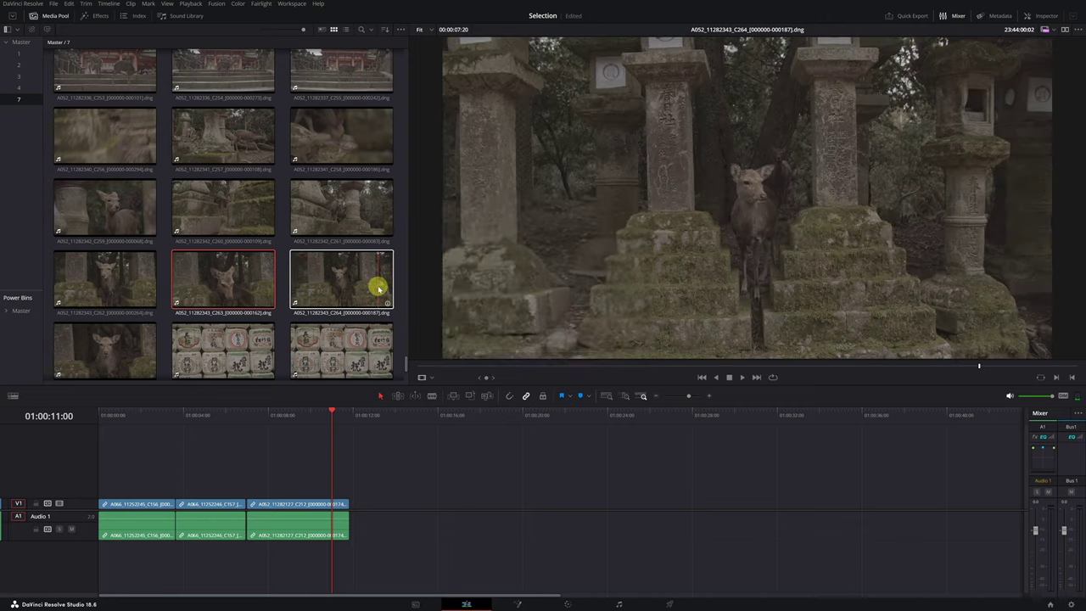
Mark in and out points on clip C264 and place it on the timeline after the first three clips
{"action": "key", "text": "i"}
{"action": "key", "text": "o"}
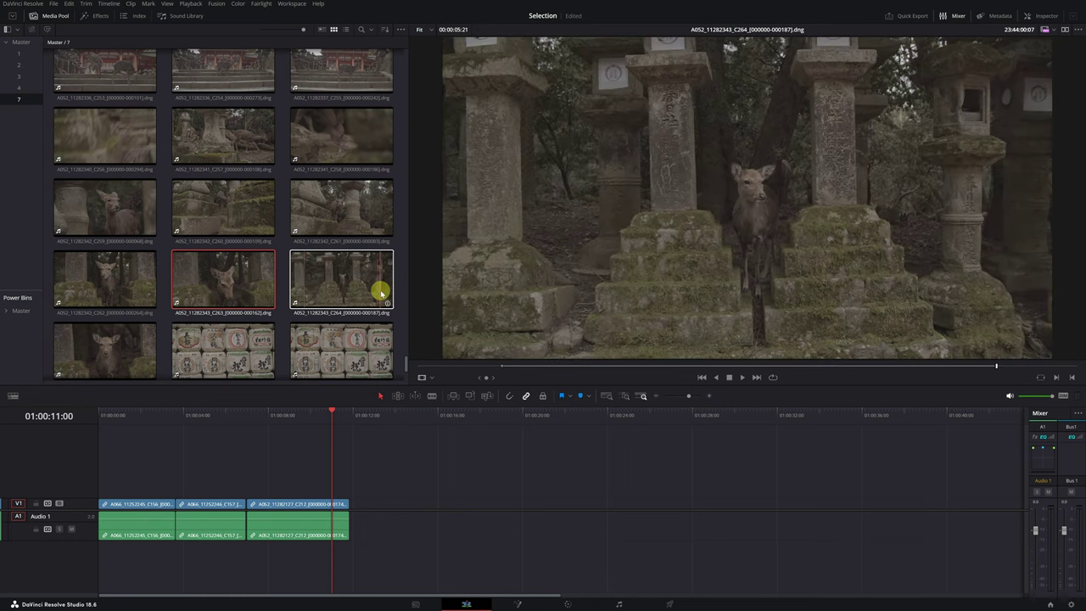
{"action": "left_click_drag", "start_coordinate": [380, 293], "coordinate": [386, 363]}
{"action": "left_click_drag", "start_coordinate": [386, 501], "coordinate": [388, 505]}
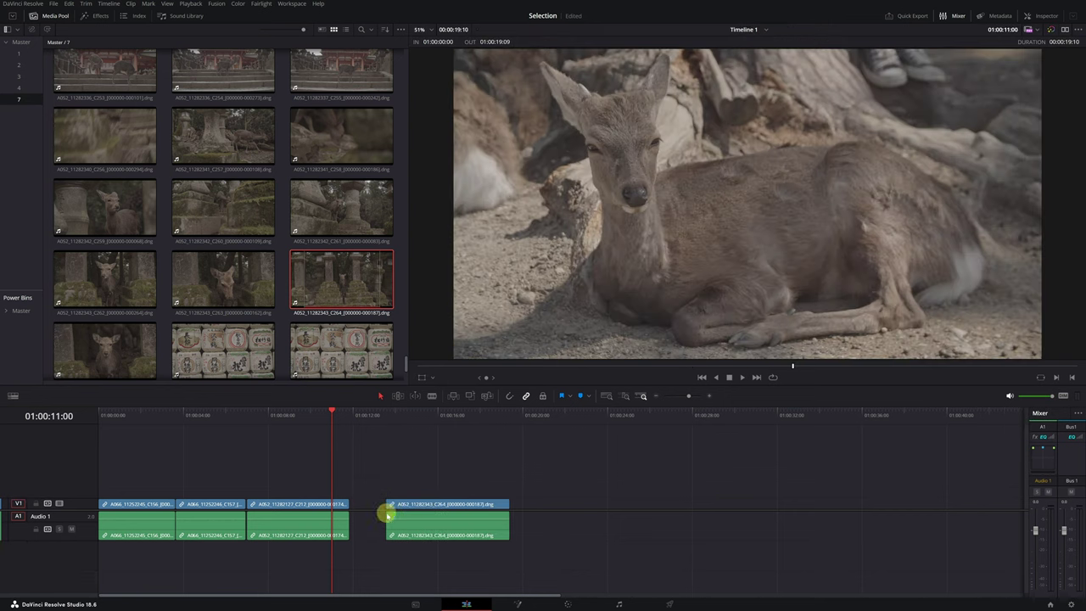
{"action": "left_click_drag", "start_coordinate": [438, 416], "coordinate": [485, 420]}
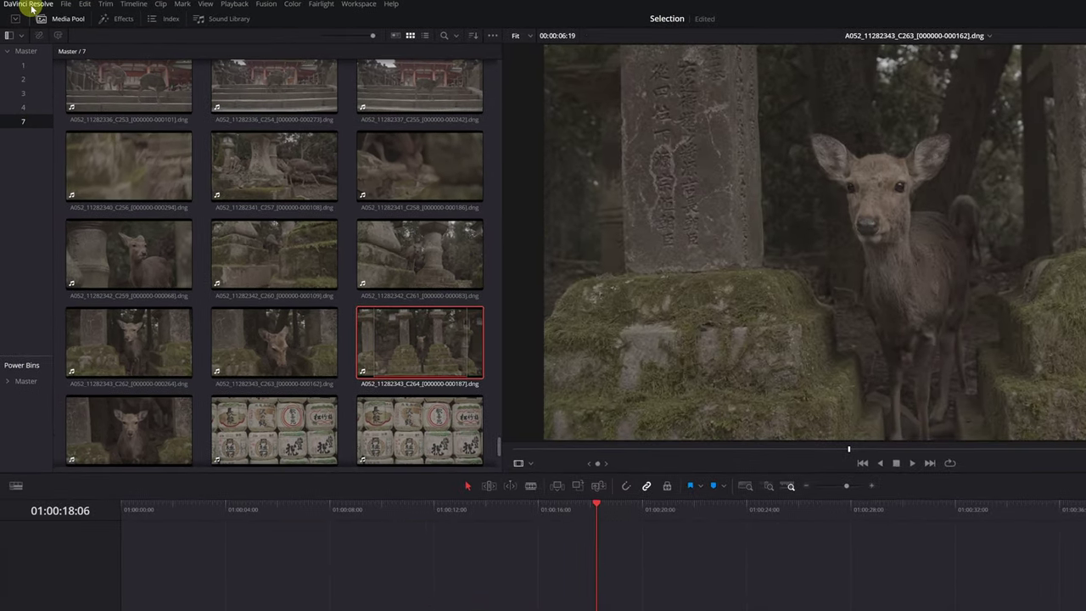
Assign the key P to the Insert command in Keyboard Customization and save the mapping
{"action": "left_click", "coordinate": [32, 5]}
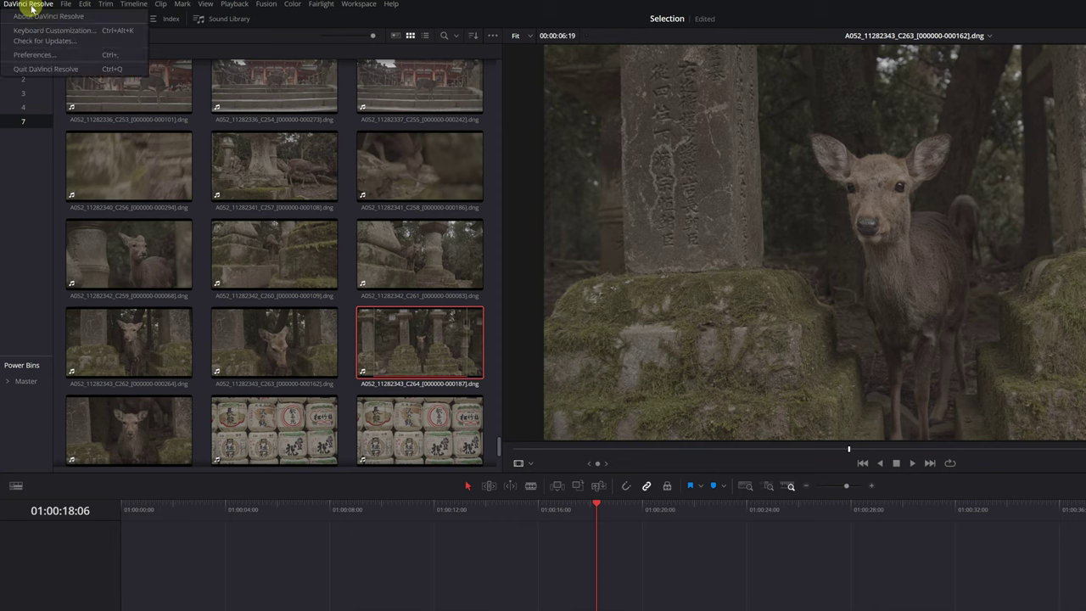
{"action": "left_click", "coordinate": [70, 34]}
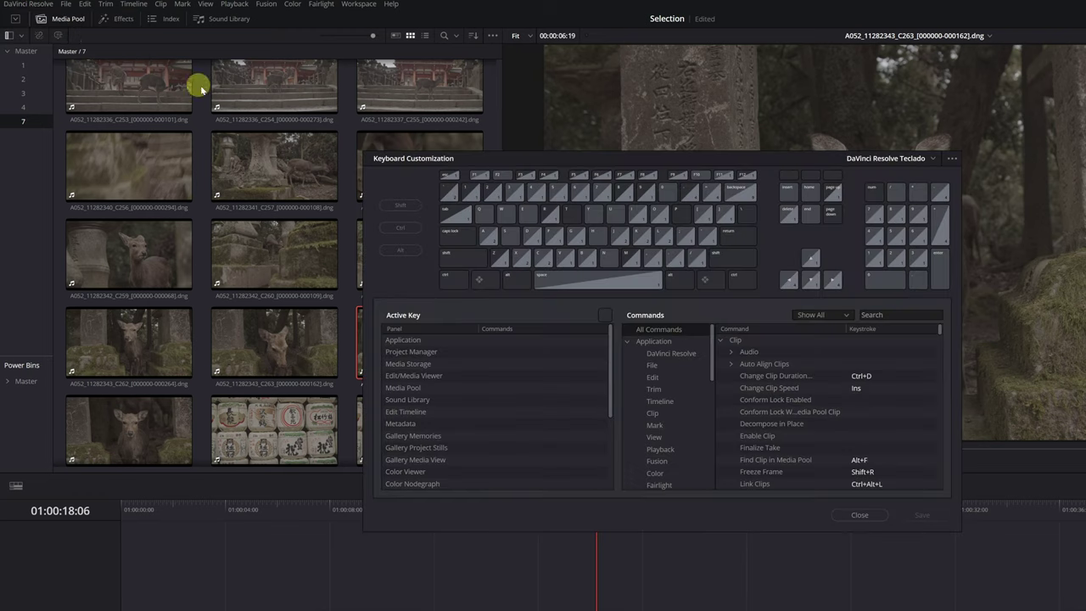
{"action": "left_click", "coordinate": [880, 314]}
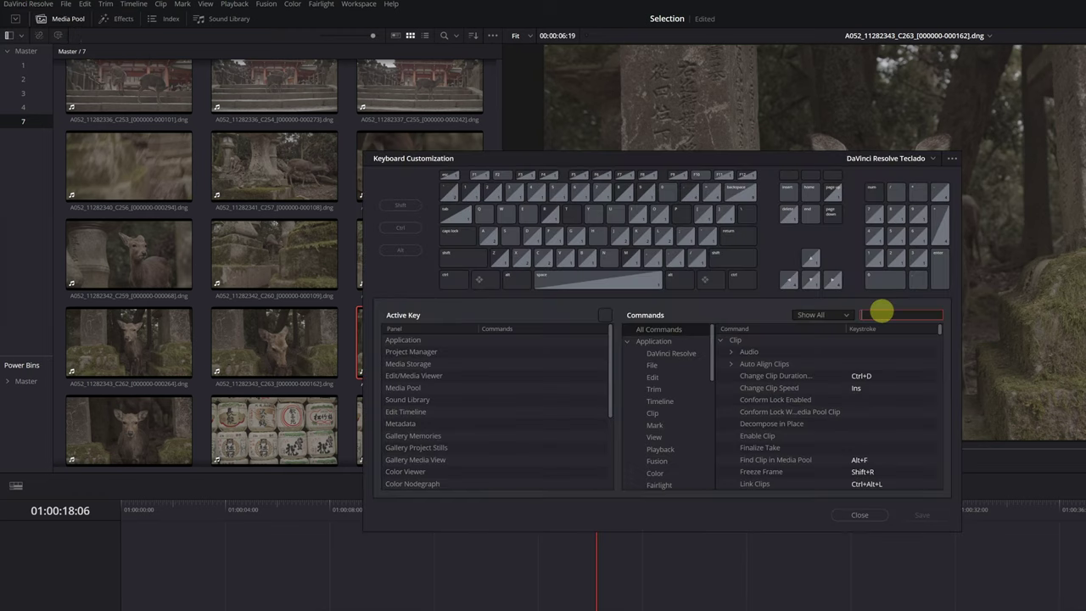
{"action": "type", "text": "insert"}
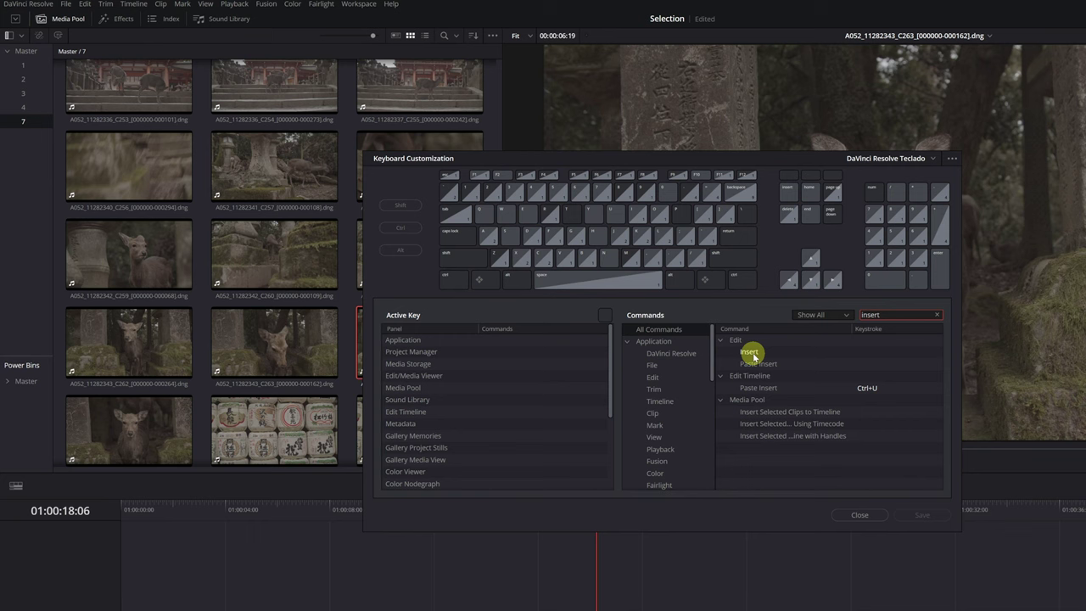
{"action": "left_click", "coordinate": [861, 351]}
{"action": "key", "text": "p"}
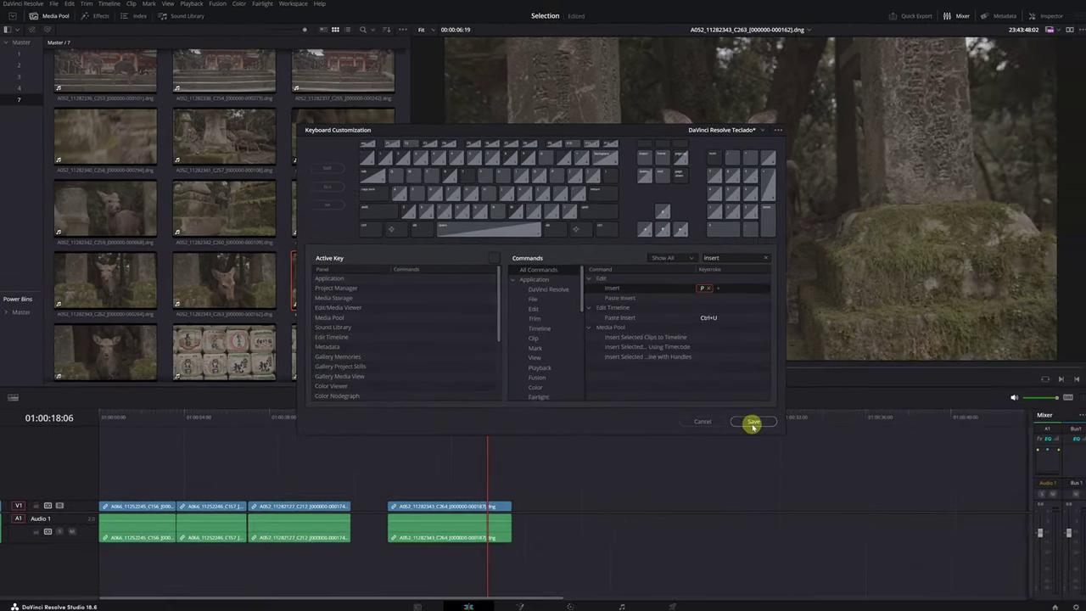
{"action": "left_click", "coordinate": [922, 515]}
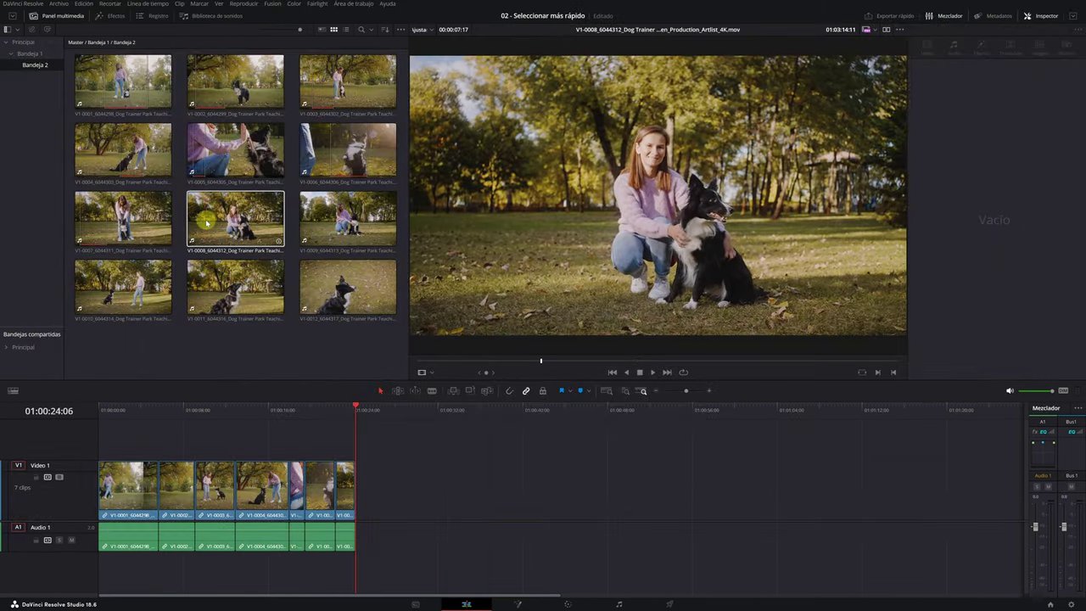
Mark an in/out range on V1-0008 and insert it into Timeline 2 with P
{"action": "key", "text": "i"}
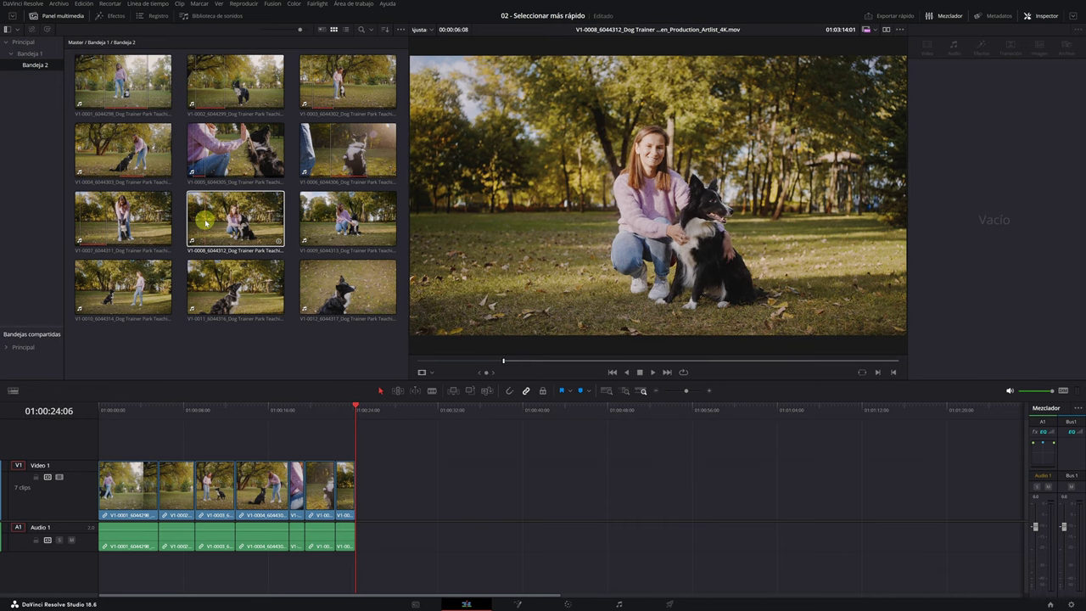
{"action": "key", "text": "o"}
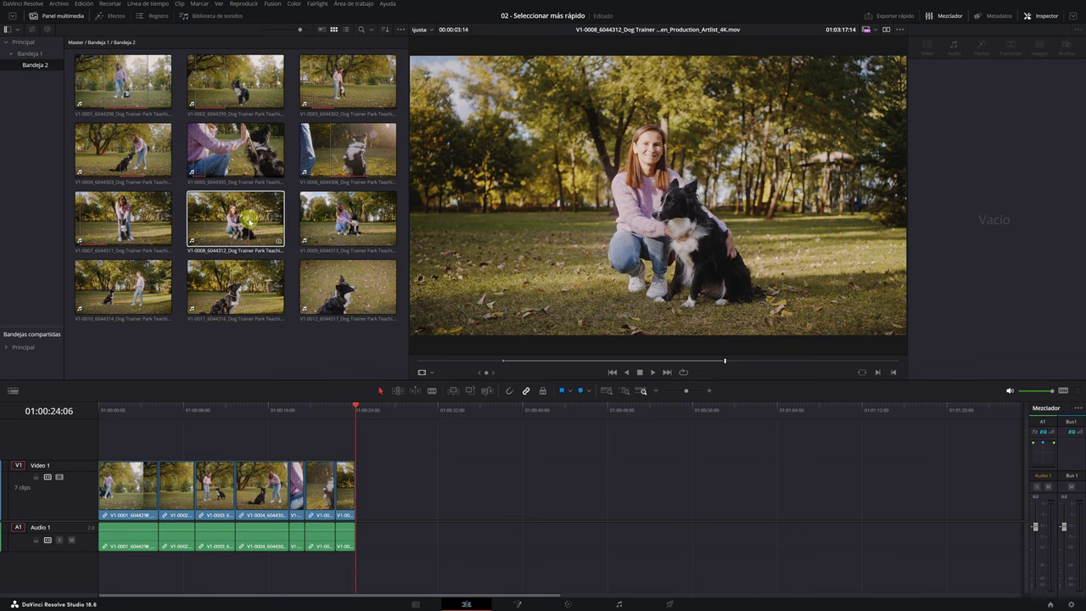
{"action": "key", "text": "p"}
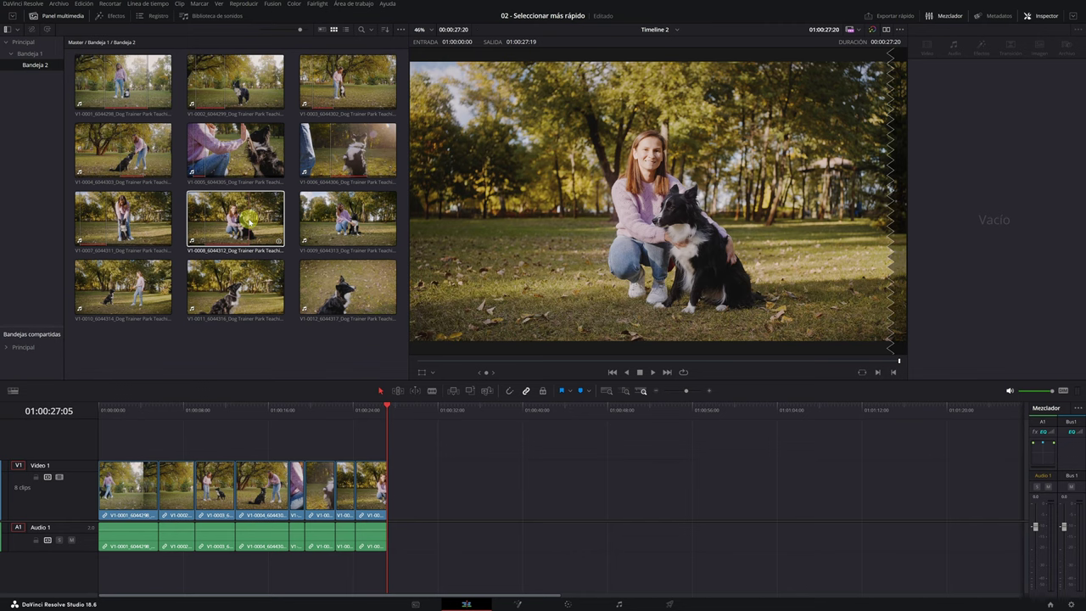
Insert the marked ranges of V1-0009 through V1-0012 at the end of Timeline 2
{"action": "key", "text": "shift+F12"}
{"action": "left_click", "coordinate": [321, 219]}
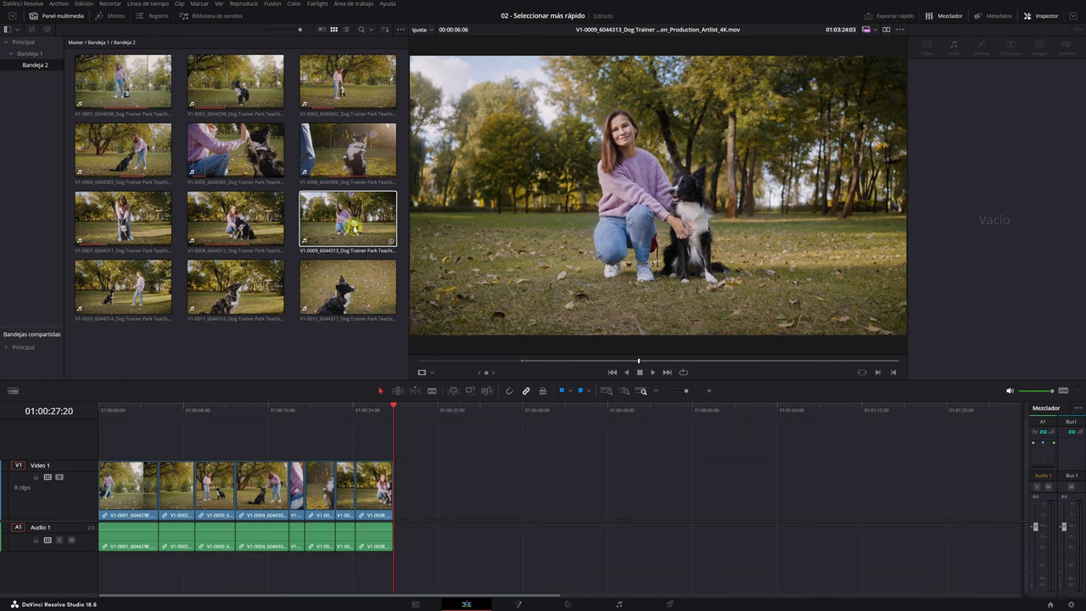
{"action": "key", "text": "shift+F12"}
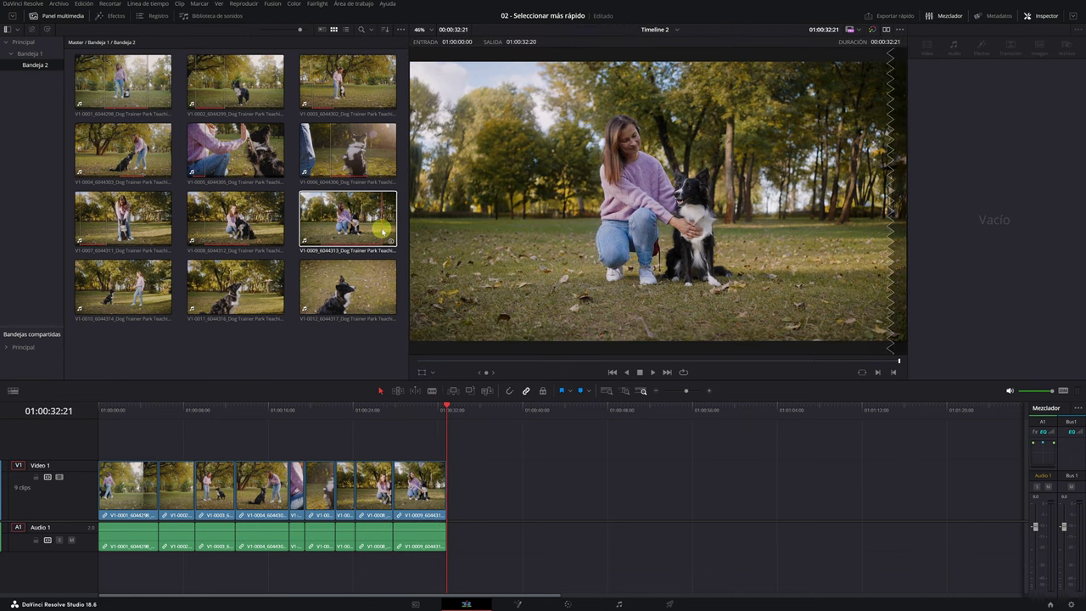
{"action": "left_click", "coordinate": [78, 293]}
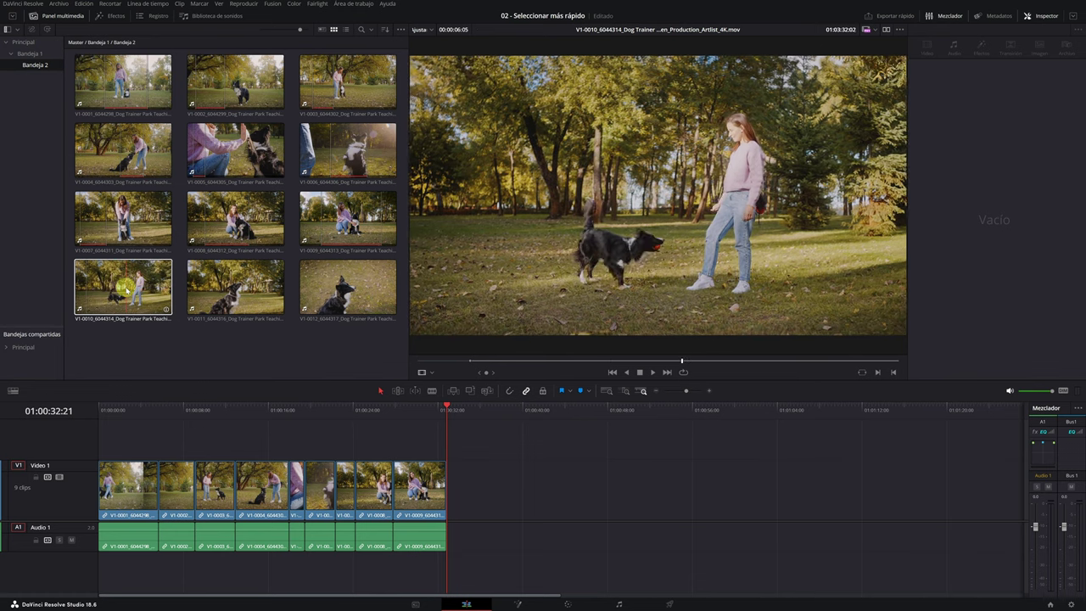
{"action": "key", "text": "F9"}
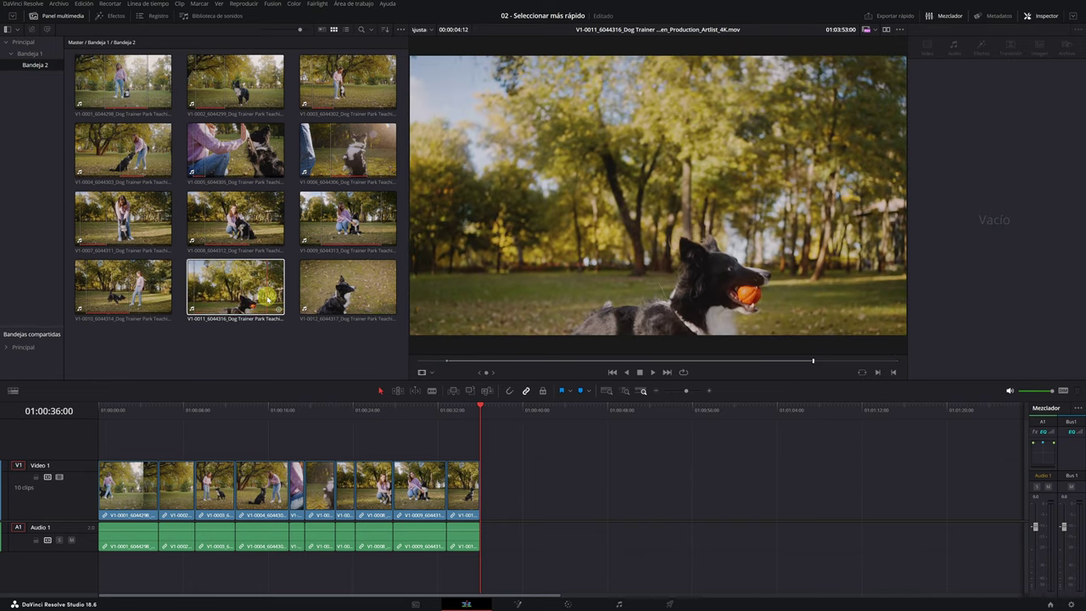
{"action": "key", "text": "F9"}
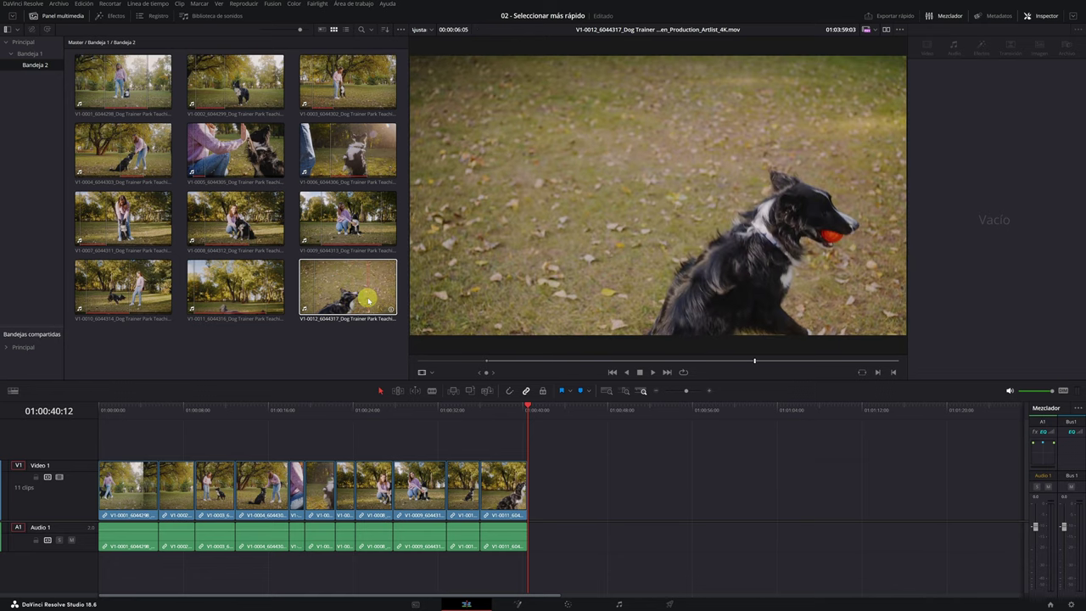
{"action": "key", "text": "F9"}
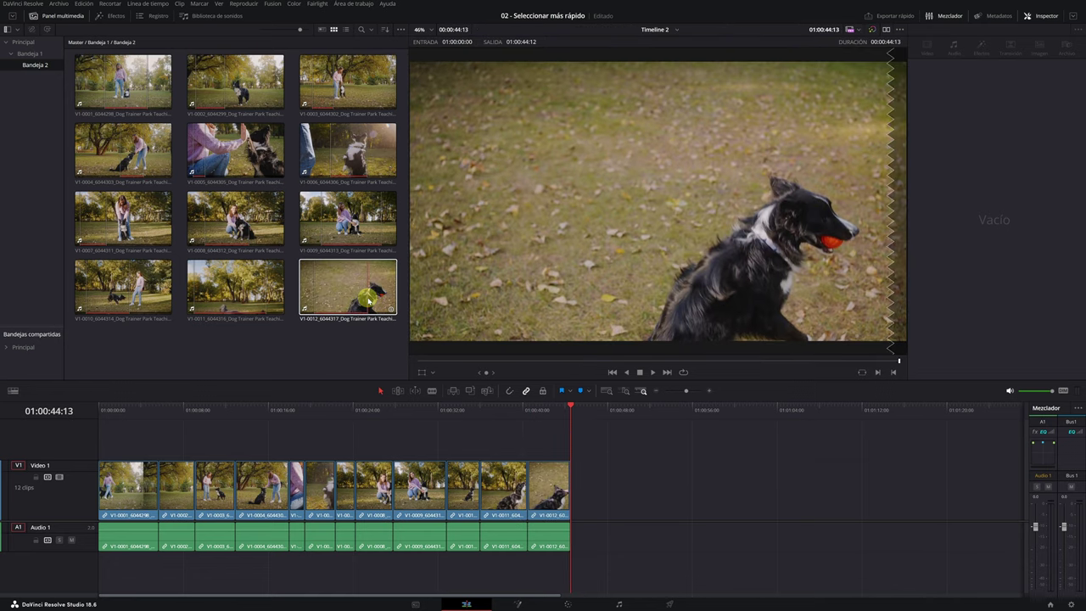